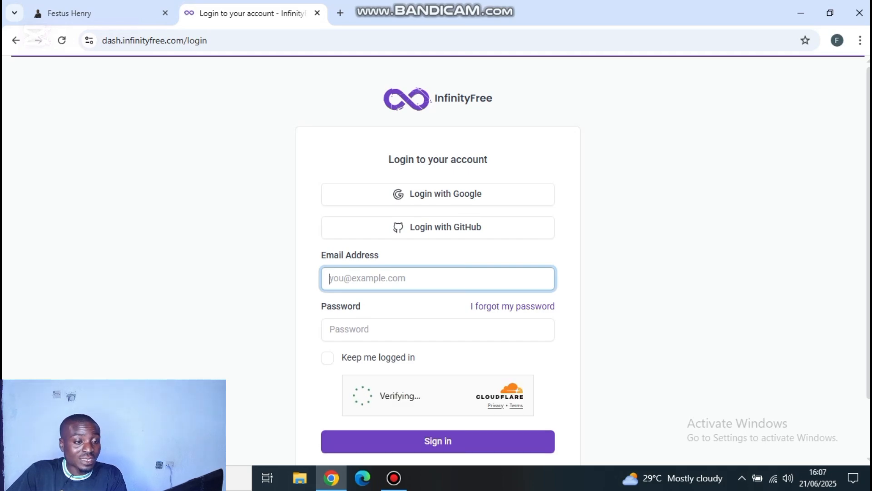
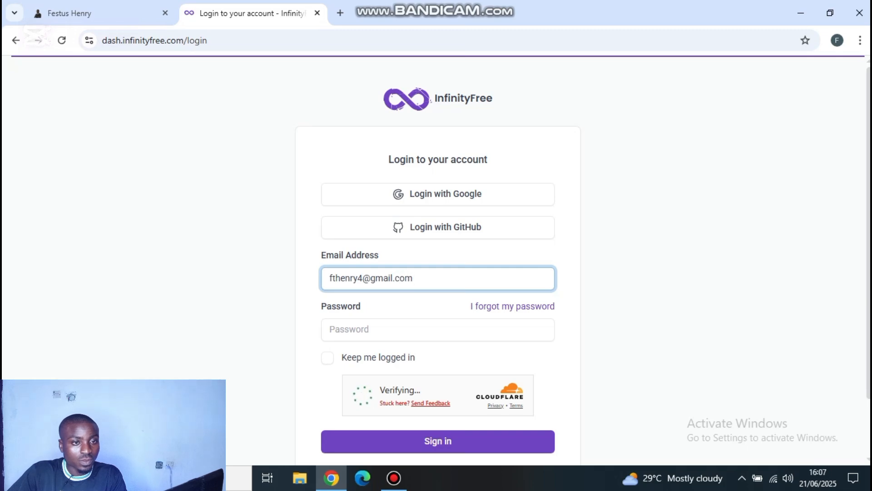
Sign in to InfinityFree with the account e-mail address and password.
left_click(349, 329)
type("•")
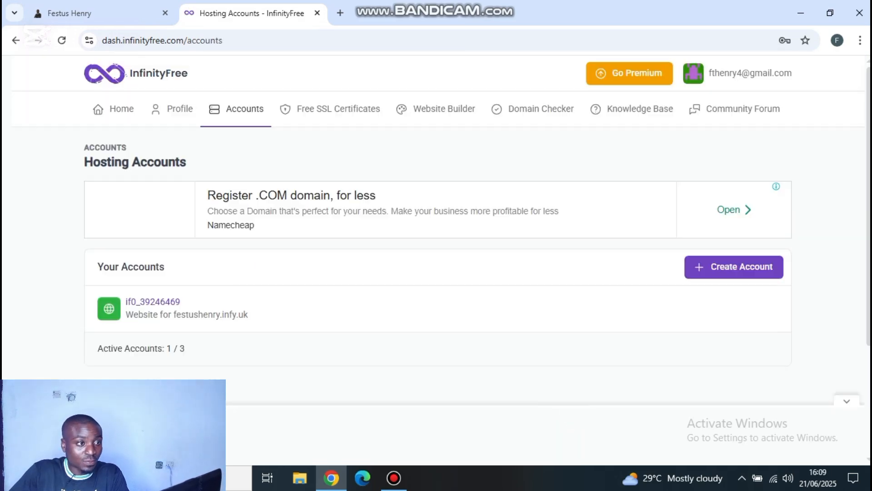
scroll(436, 227, "down", 2)
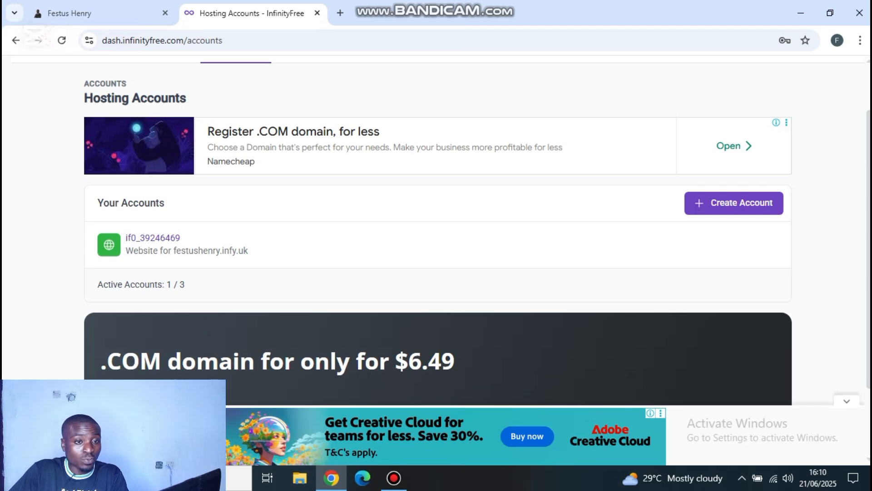
scroll(436, 227, "up", 1)
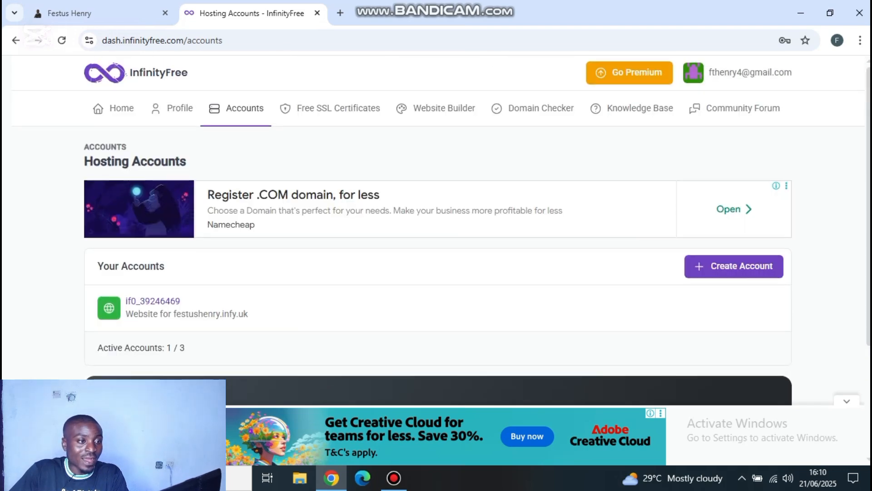
scroll(436, 222, "down", 1)
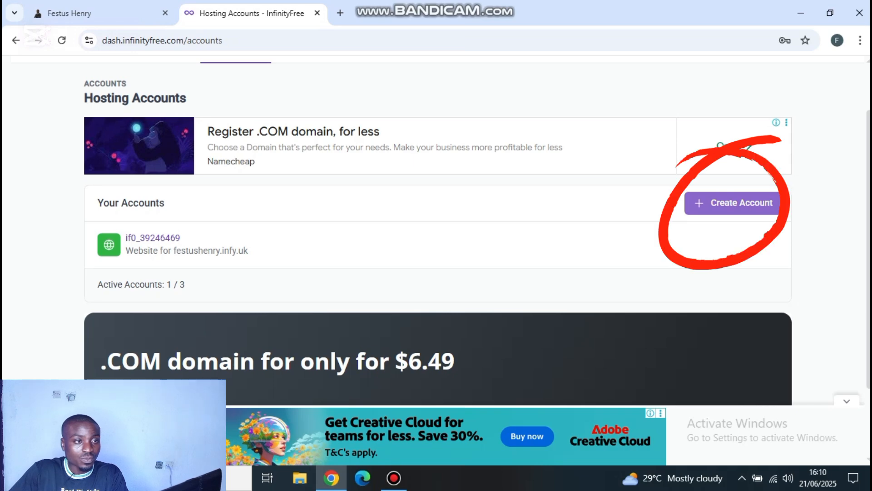
Start a new hosting account and choose the free InfinityFree $0 plan.
left_click(733, 203)
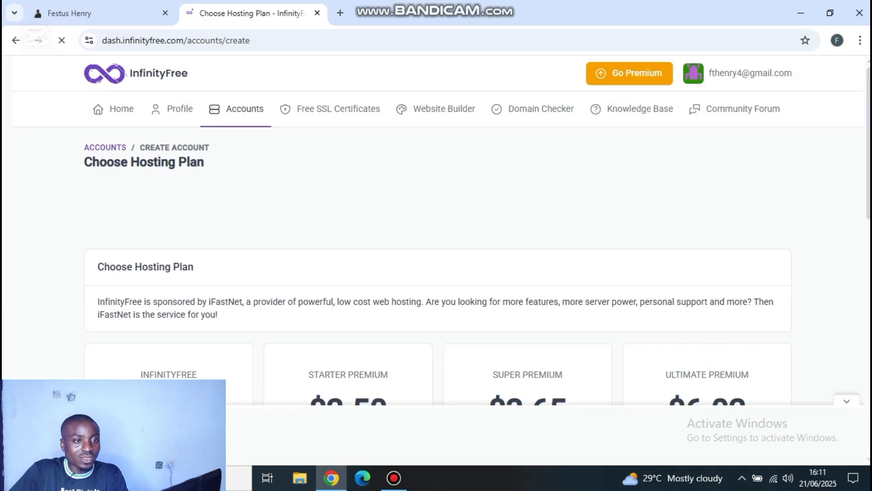
scroll(436, 227, "down", 1)
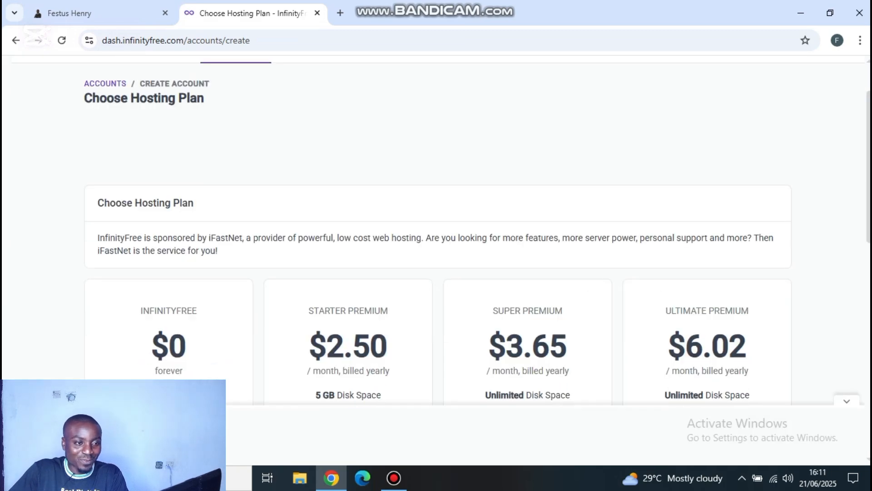
scroll(436, 227, "down", 1)
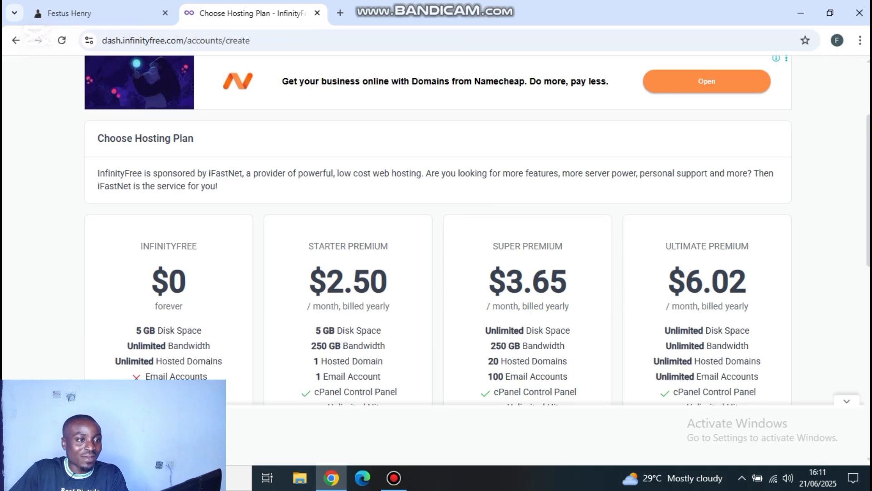
scroll(436, 228, "down", 2)
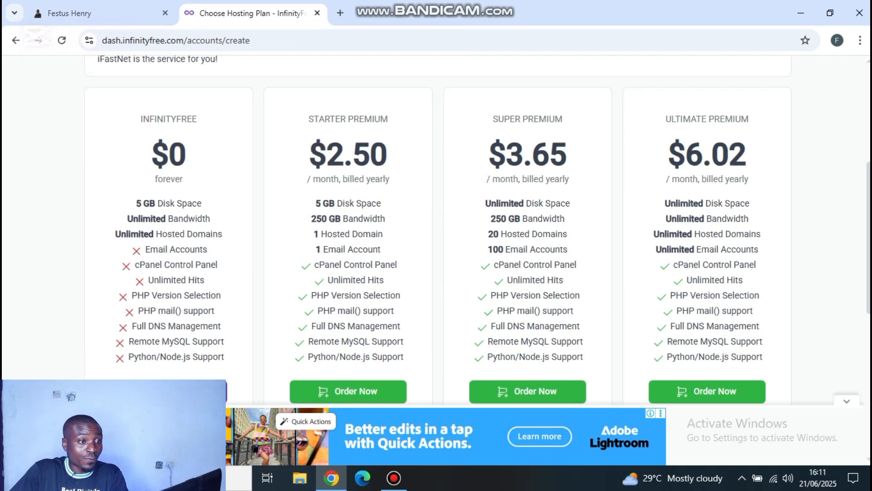
scroll(436, 227, "down", 3)
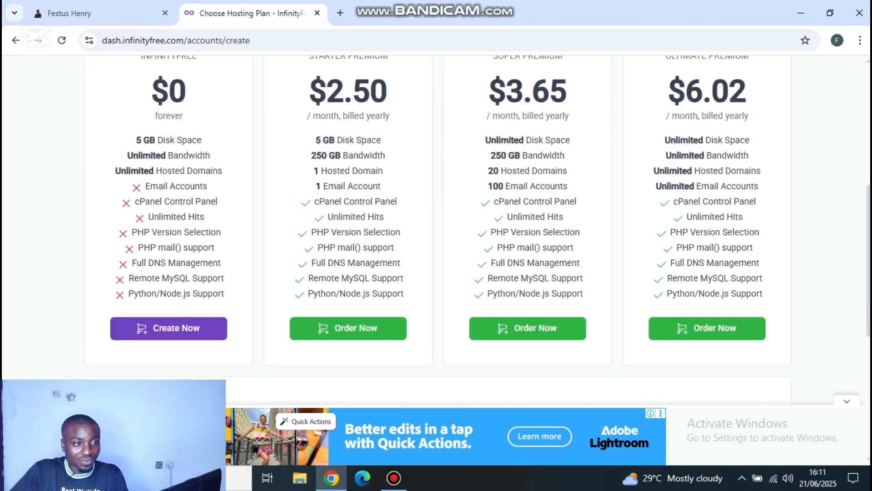
scroll(436, 227, "up", 4)
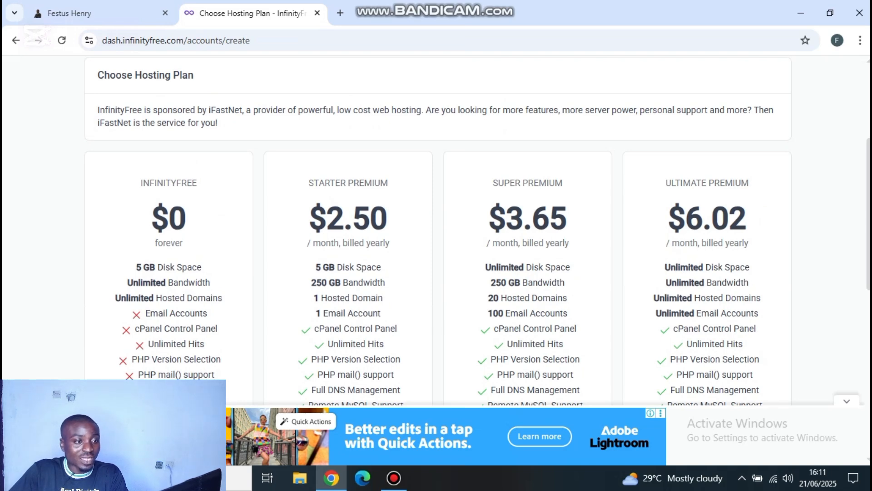
scroll(436, 227, "down", 3)
scroll(437, 227, "down", 1)
scroll(437, 227, "up", 2)
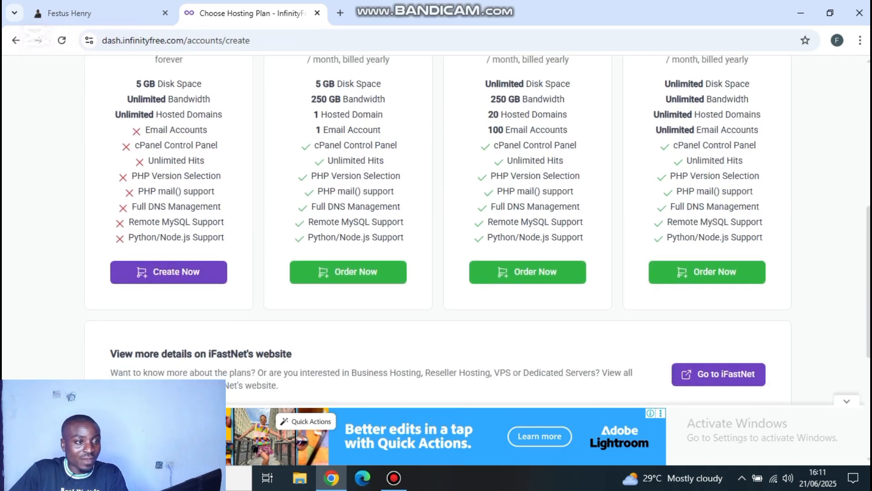
scroll(436, 227, "down", 1)
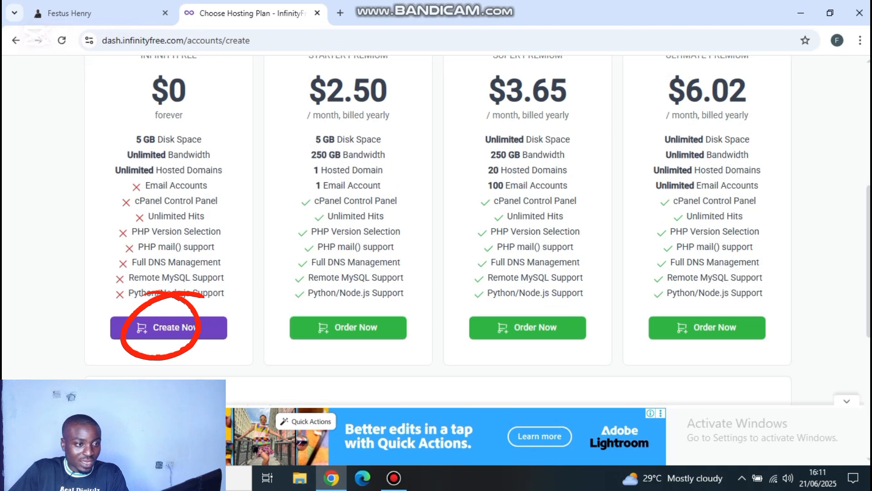
left_click(169, 327)
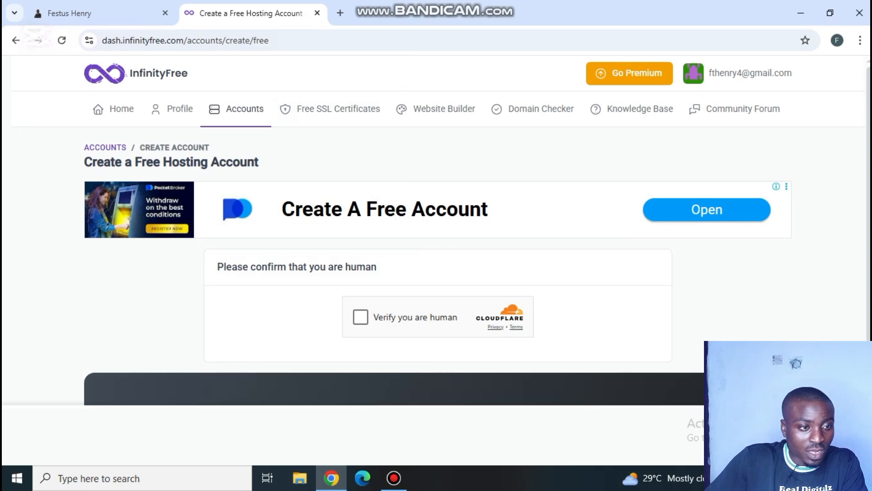
Tick the Cloudflare 'Verify you are human' check to reach Choose a Domain Name.
left_click(361, 317)
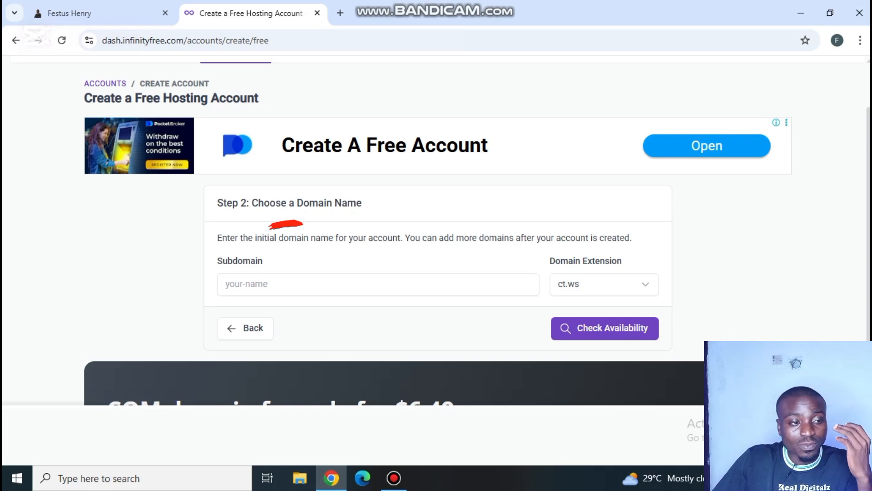
Enter the subdomain 'kitchencartel' and check whether it is available.
left_click(346, 284)
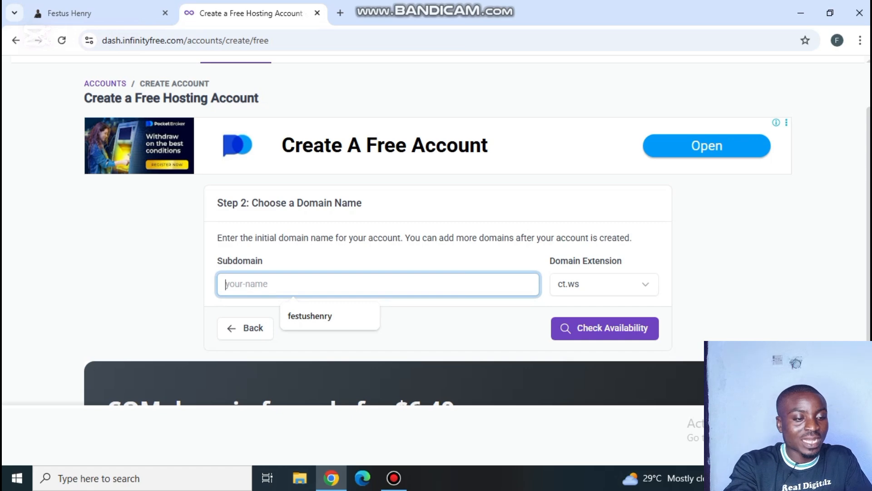
type("kitche")
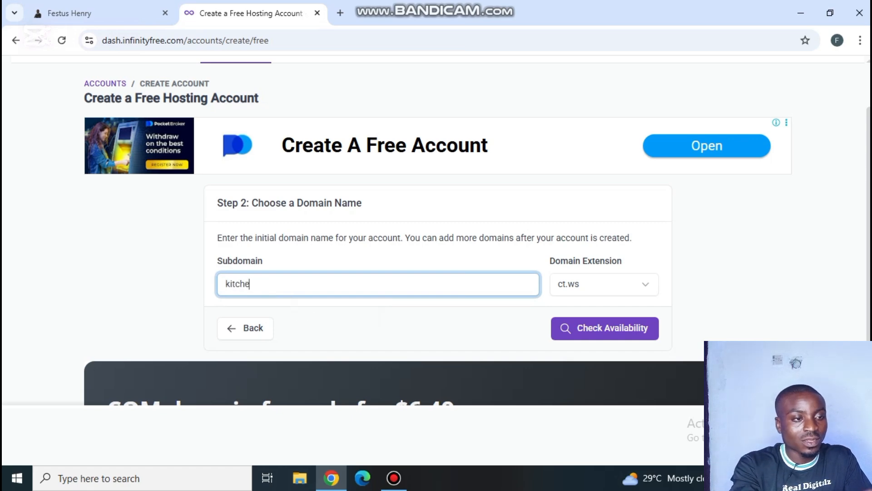
type("ncat")
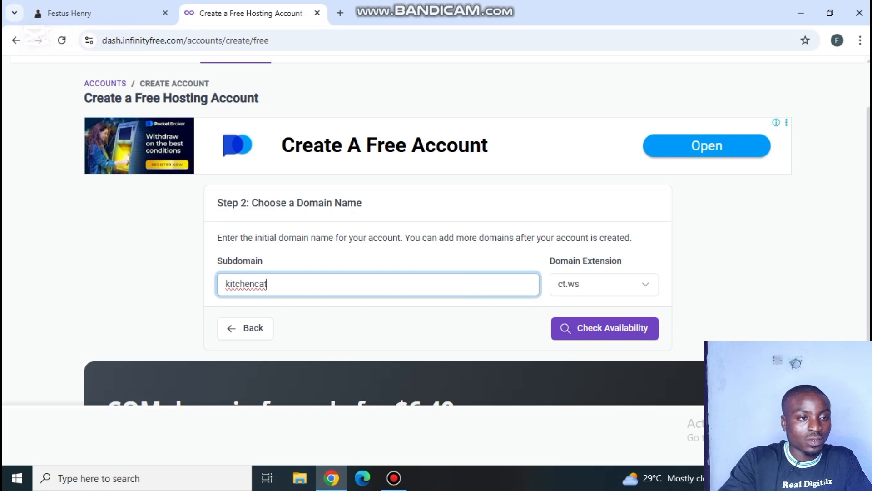
key("BackSpace")
type("rte")
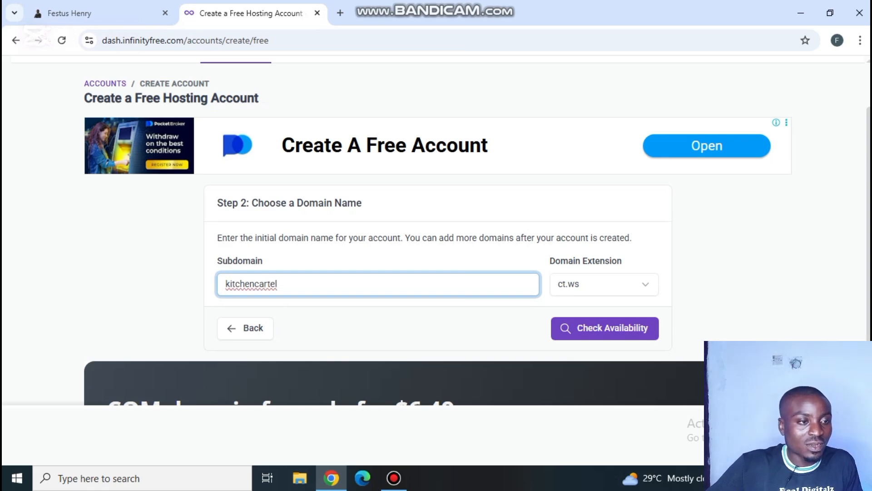
type("l")
key("Return")
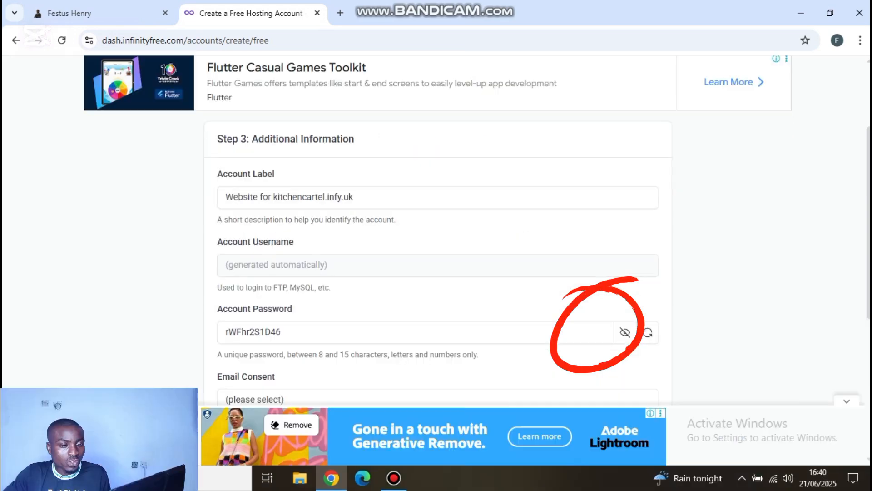
Replace the auto-generated account password with your own password.
scroll(436, 228, "down", 1)
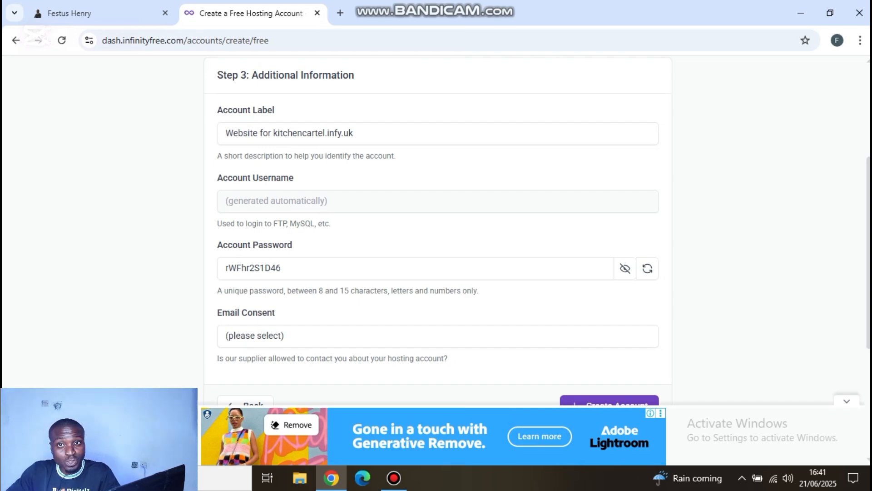
scroll(436, 228, "down", 3)
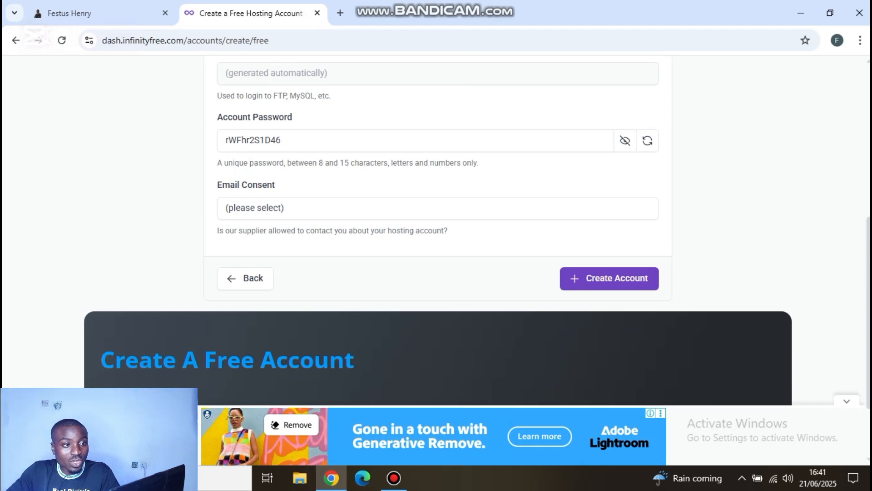
left_click(281, 139)
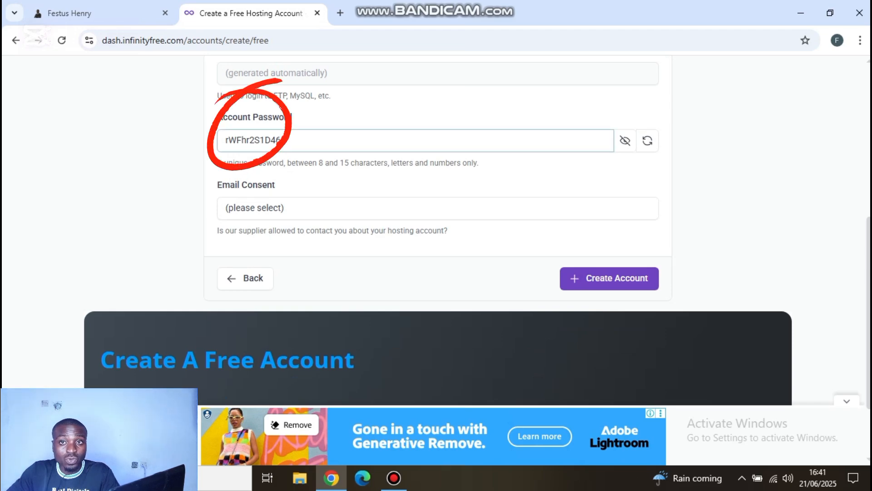
key("ctrl+a")
key("BackSpace")
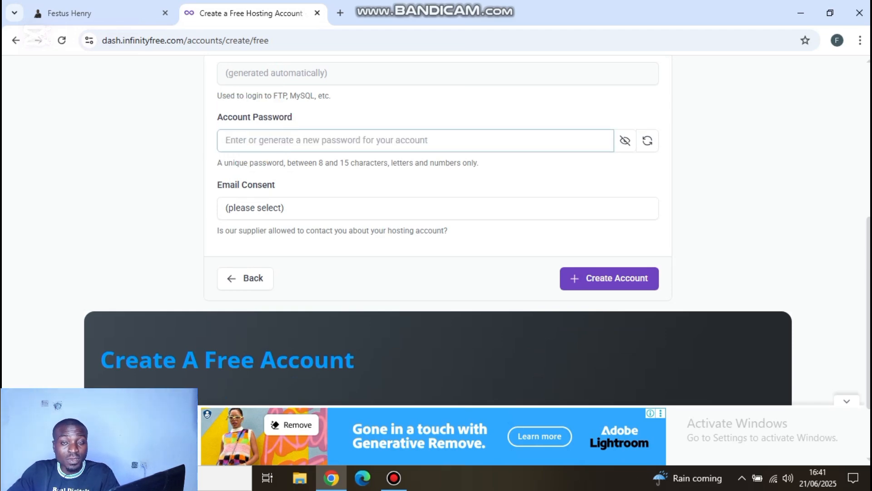
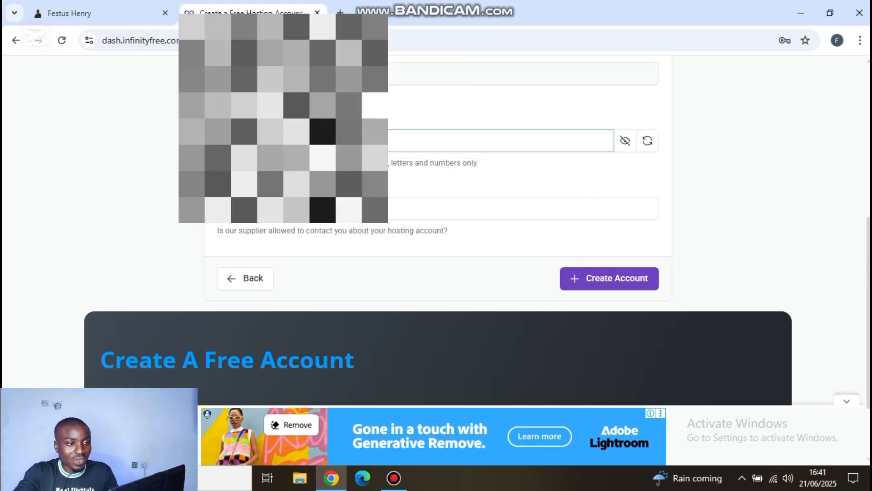
Choose an answer in the Email Consent dropdown.
scroll(436, 227, "down", 1)
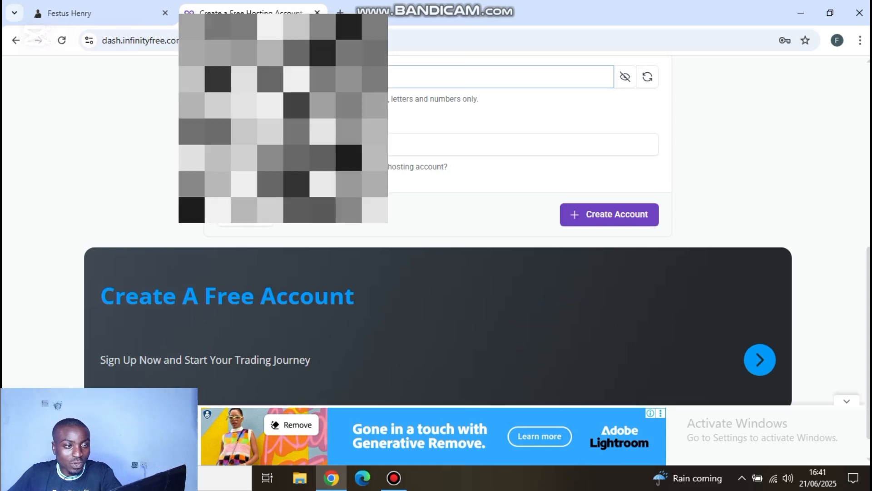
left_click(318, 145)
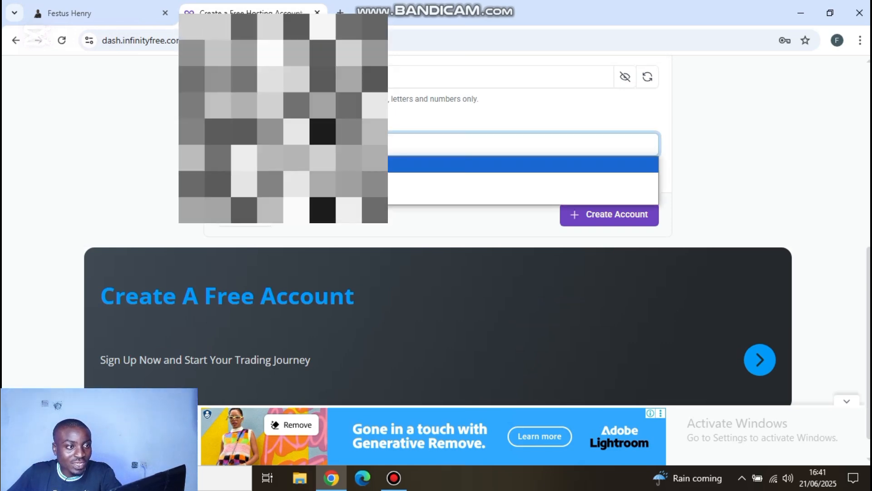
left_click(300, 180)
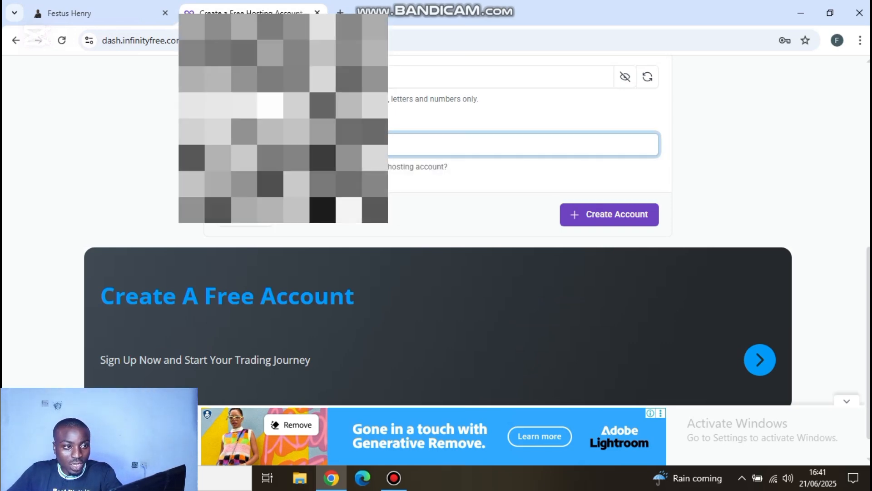
Submit the form to create the kitchencartel.infy.uk account and look over its overview page.
left_click(609, 215)
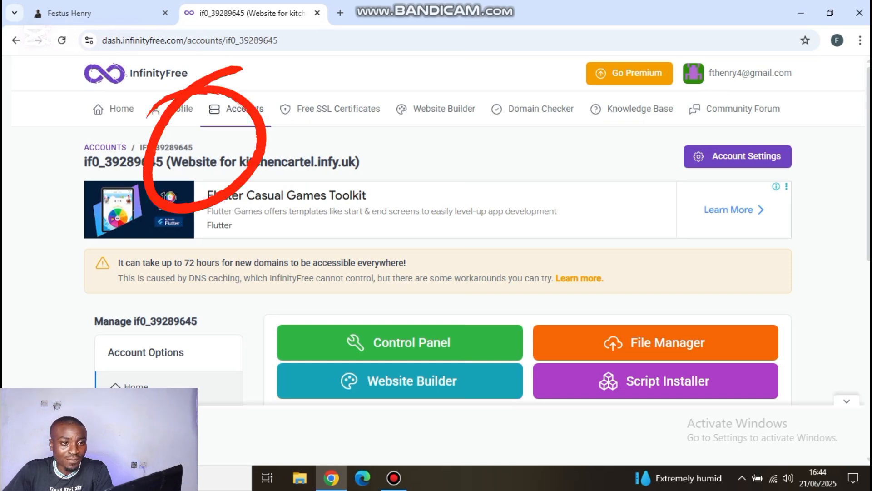
scroll(436, 227, "down", 3)
scroll(437, 227, "down", 3)
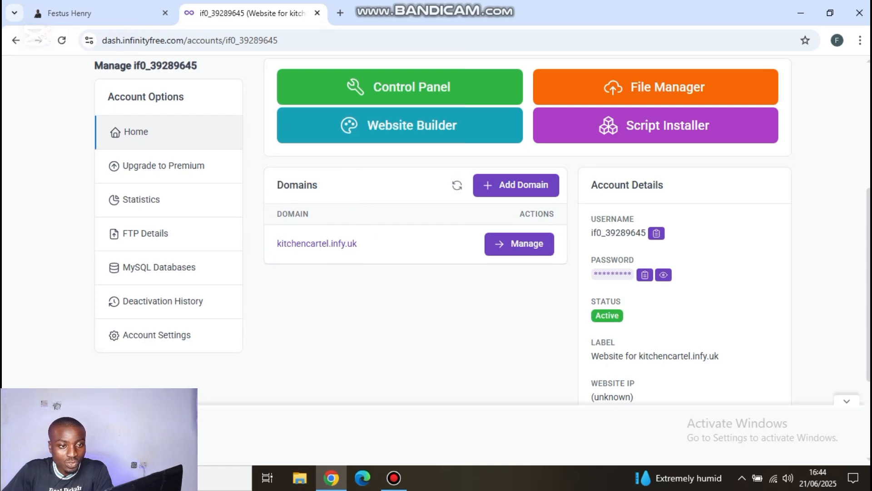
scroll(436, 228, "up", 5)
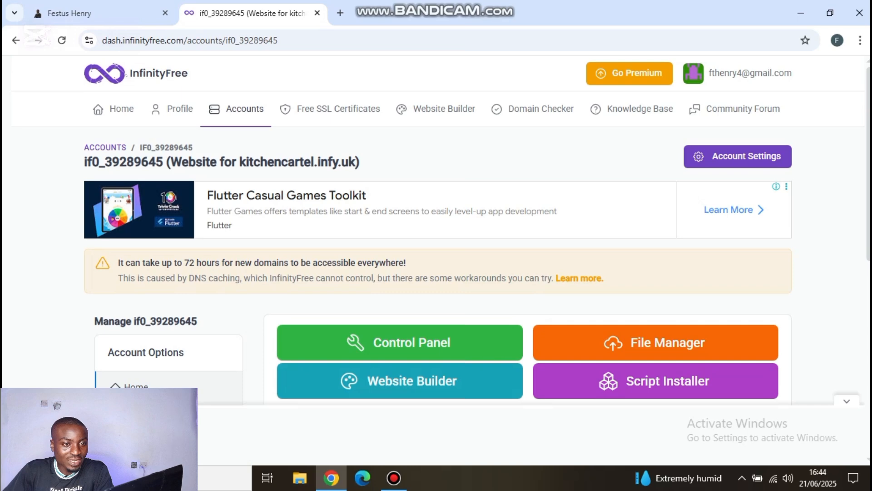
scroll(436, 227, "down", 1)
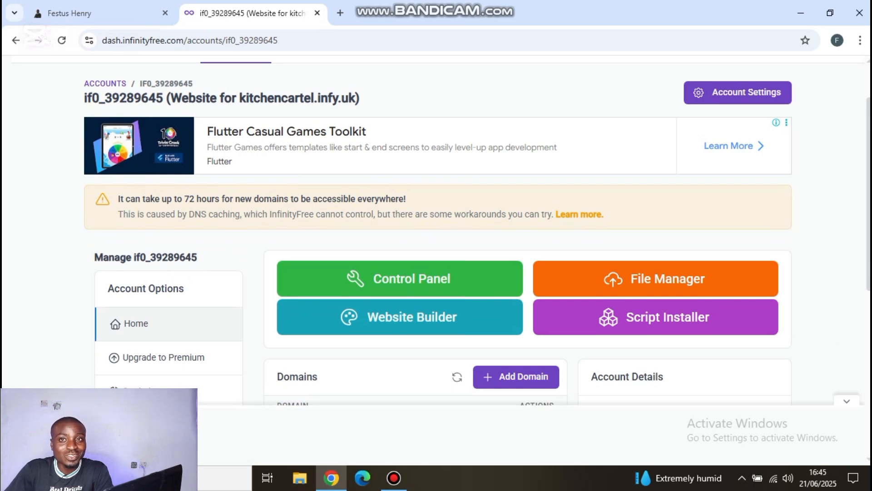
scroll(436, 227, "down", 1)
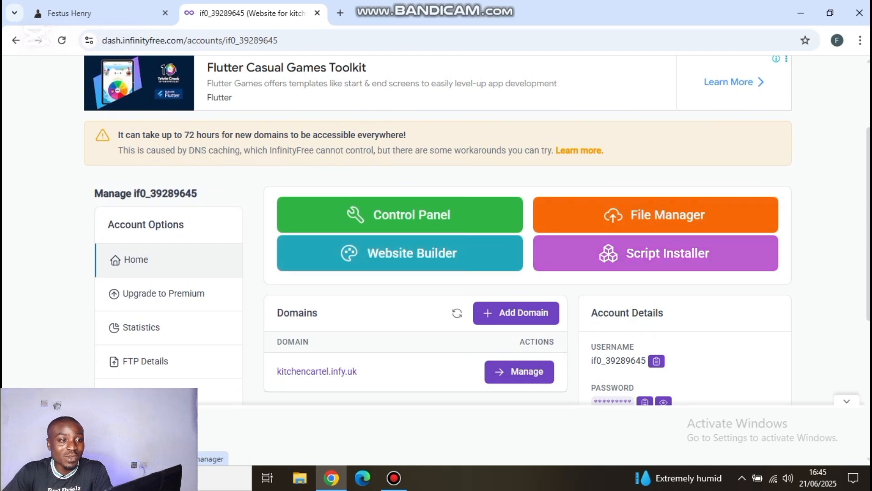
scroll(400, 182, "down", 2)
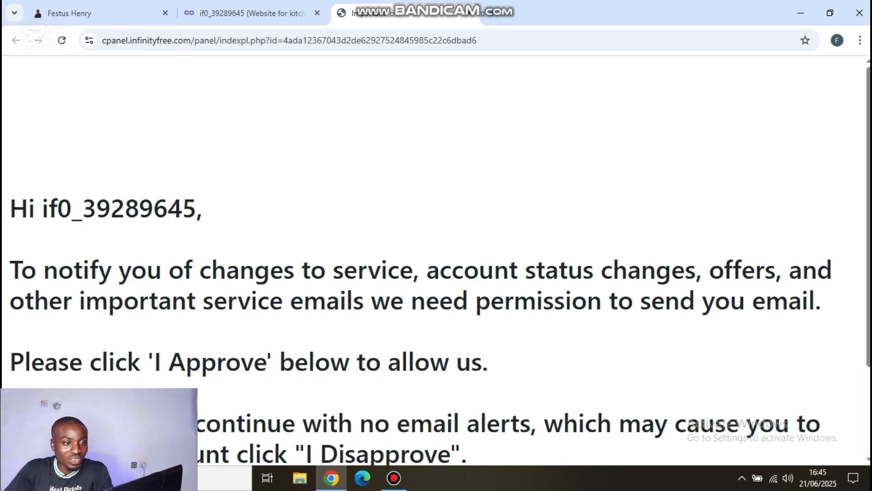
Approve the service e-mail notice to load the VistaPanel dashboard.
scroll(437, 259, "down", 2)
scroll(436, 259, "up", 2)
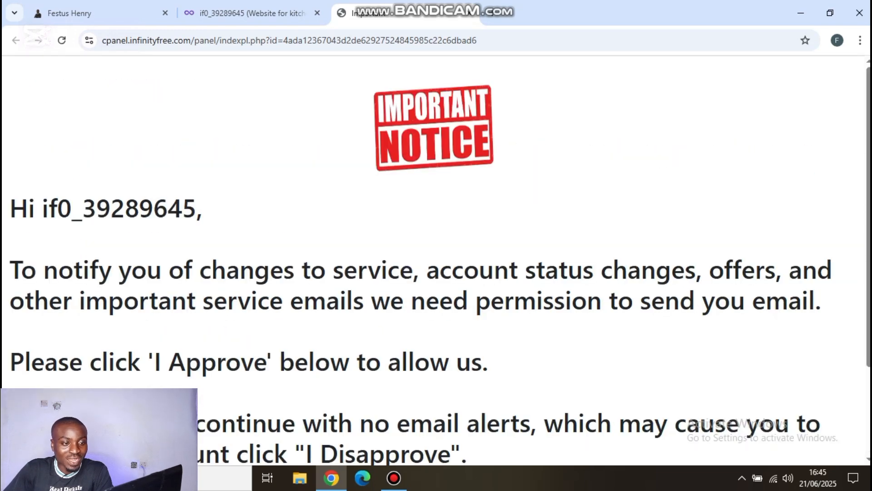
scroll(436, 259, "down", 2)
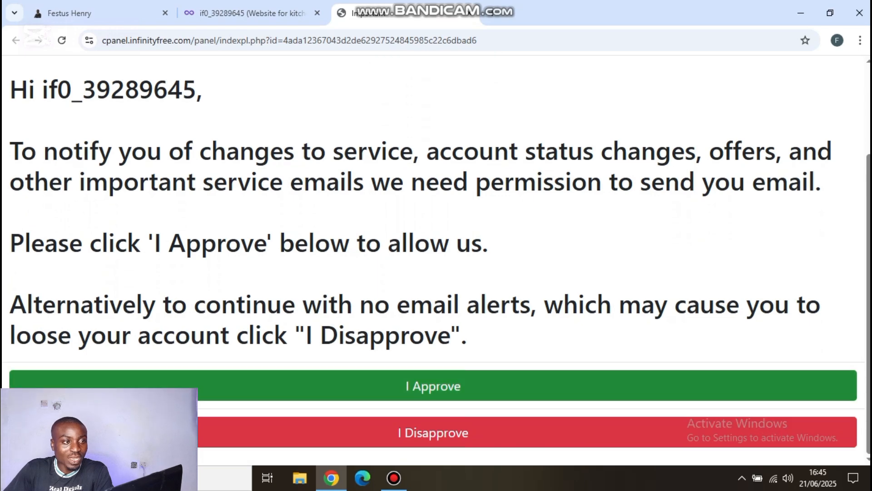
left_click(433, 385)
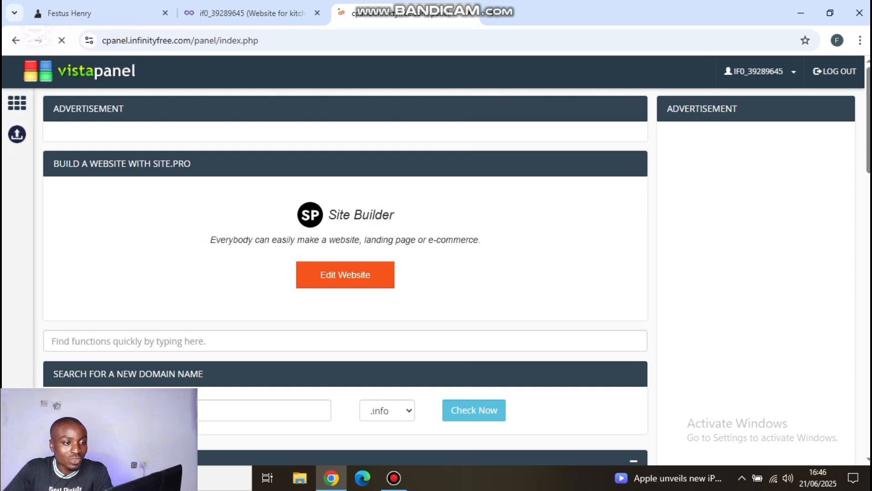
Find the Software section and launch the Softaculous Apps Installer.
scroll(345, 277, "down", 4)
scroll(345, 276, "up", 3)
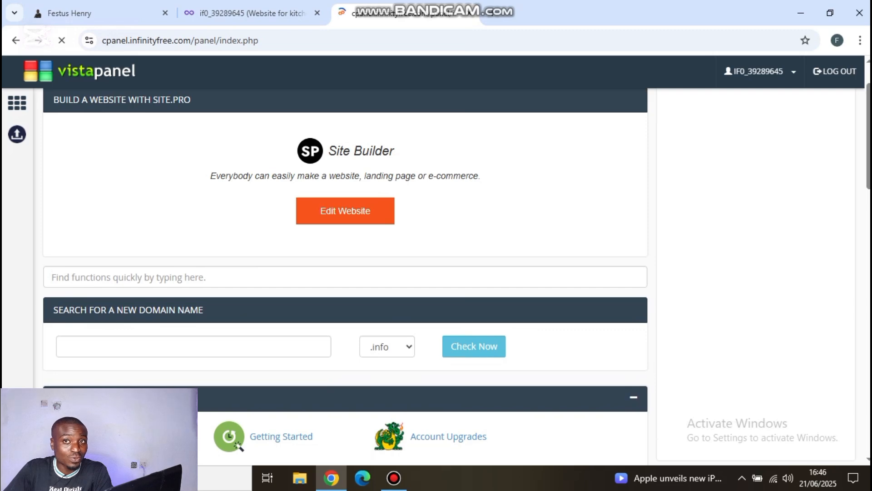
scroll(346, 272, "down", 3)
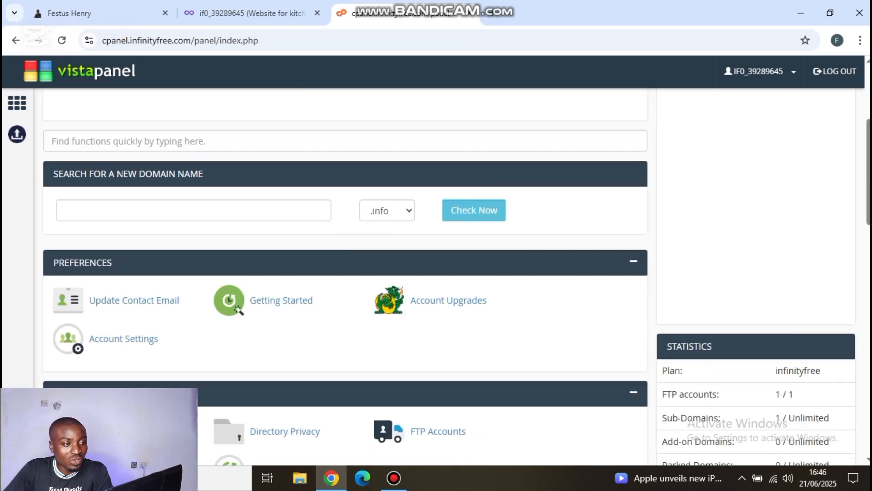
scroll(345, 276, "down", 5)
scroll(345, 276, "down", 3)
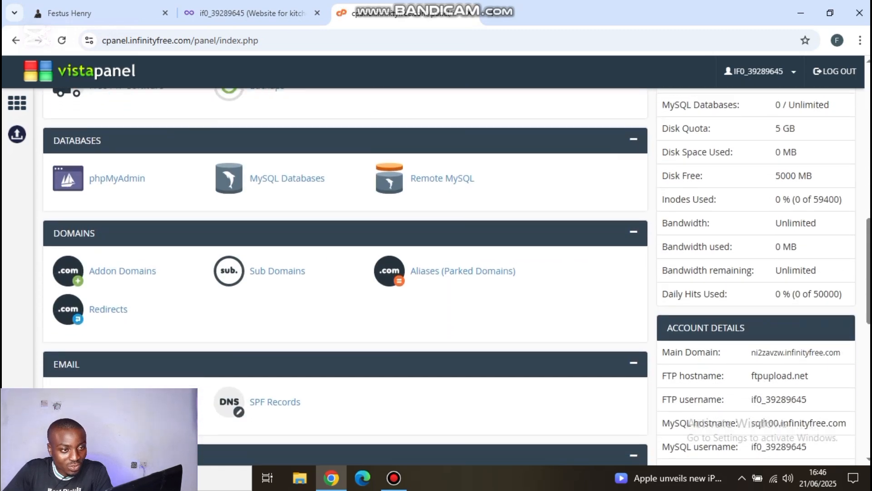
scroll(345, 277, "down", 5)
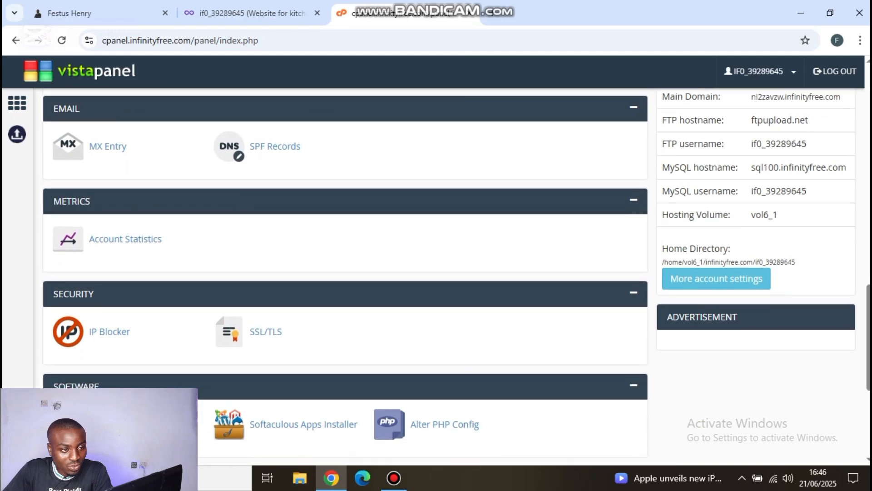
scroll(346, 276, "down", 3)
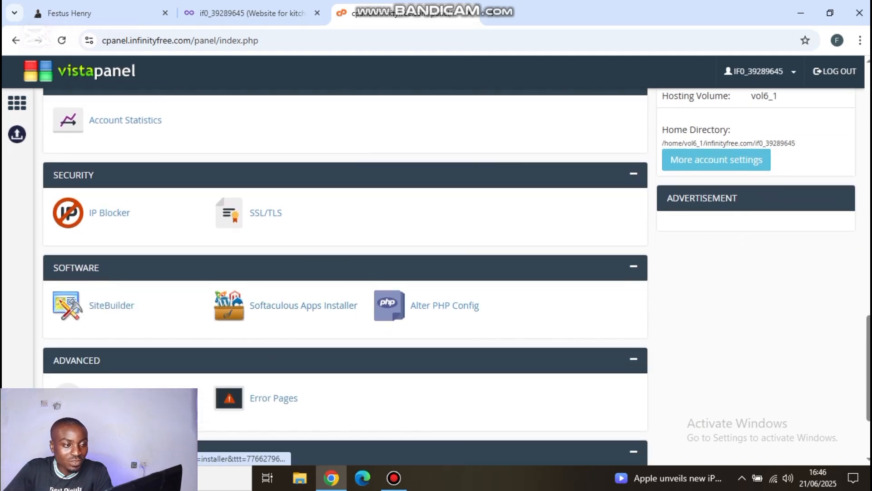
scroll(345, 276, "up", 15)
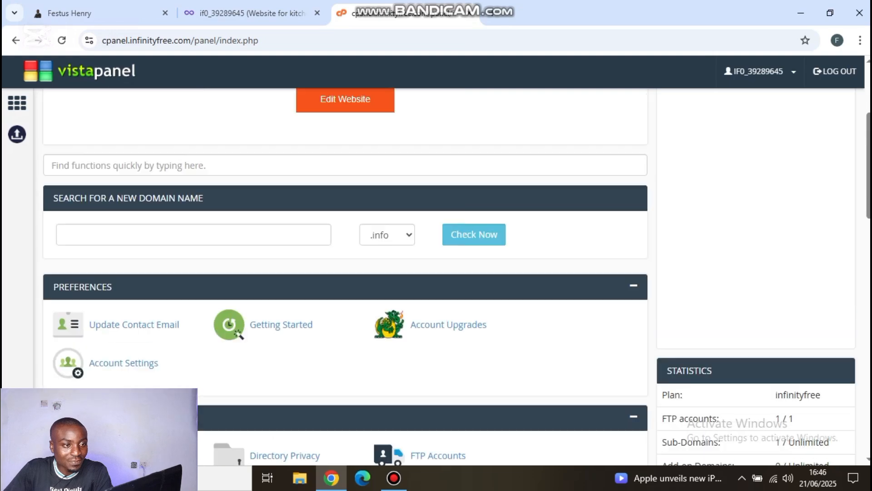
scroll(346, 273, "down", 15)
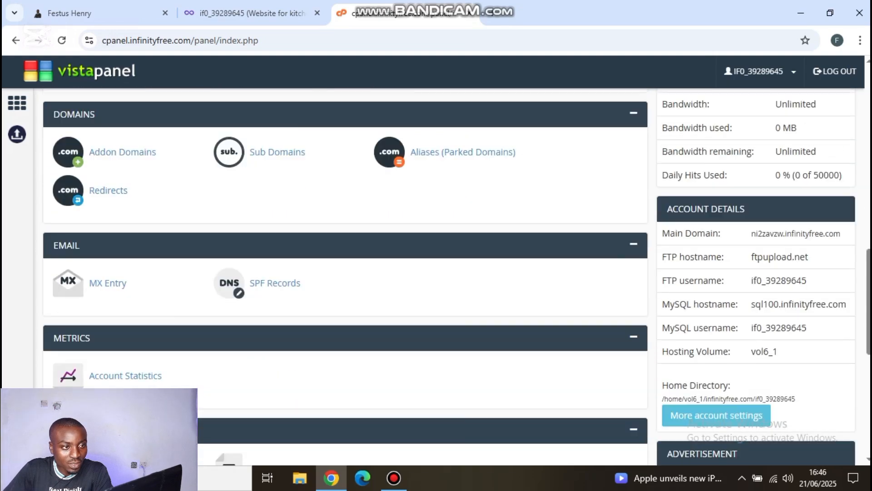
scroll(345, 273, "up", 10)
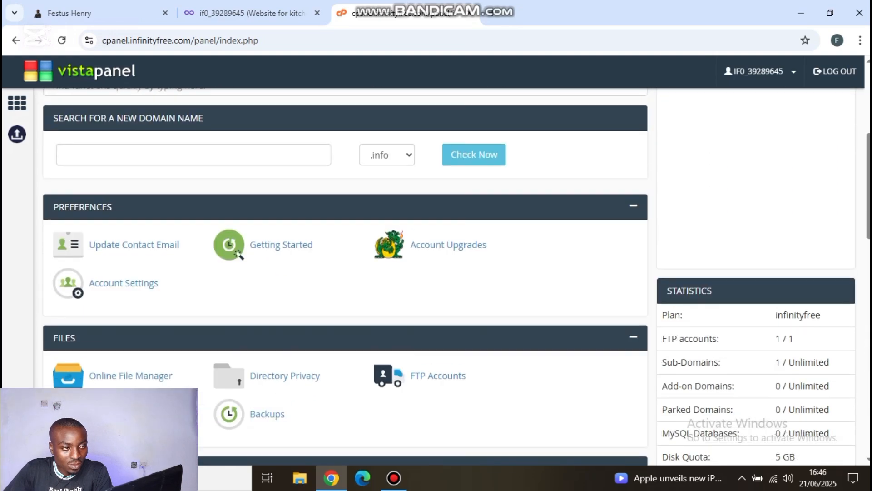
scroll(345, 273, "down", 5)
scroll(345, 273, "down", 10)
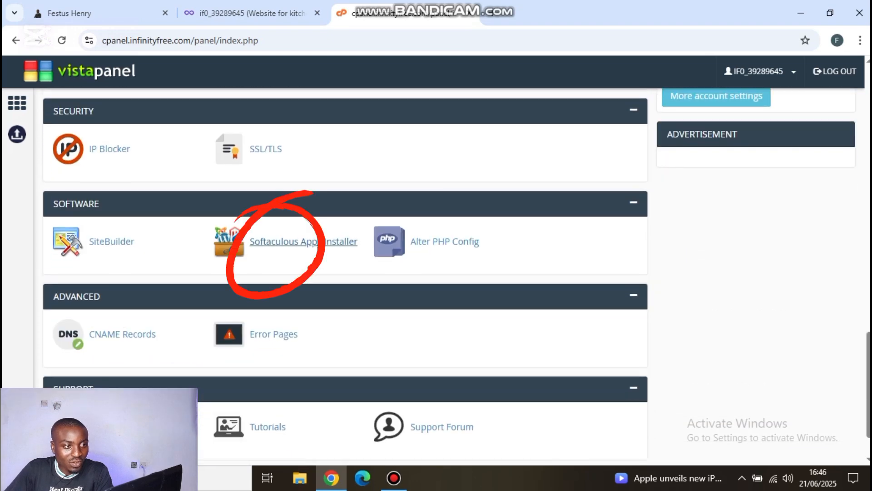
left_click(303, 241)
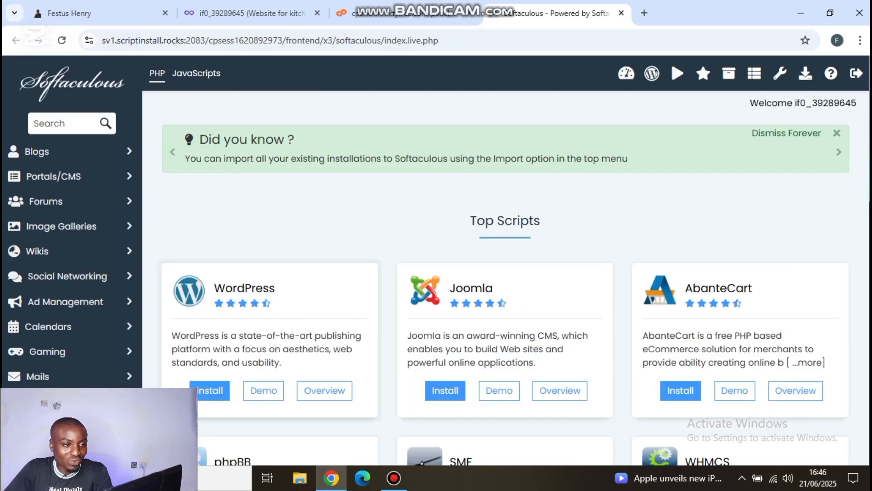
scroll(506, 273, "down", 1)
scroll(506, 272, "up", 1)
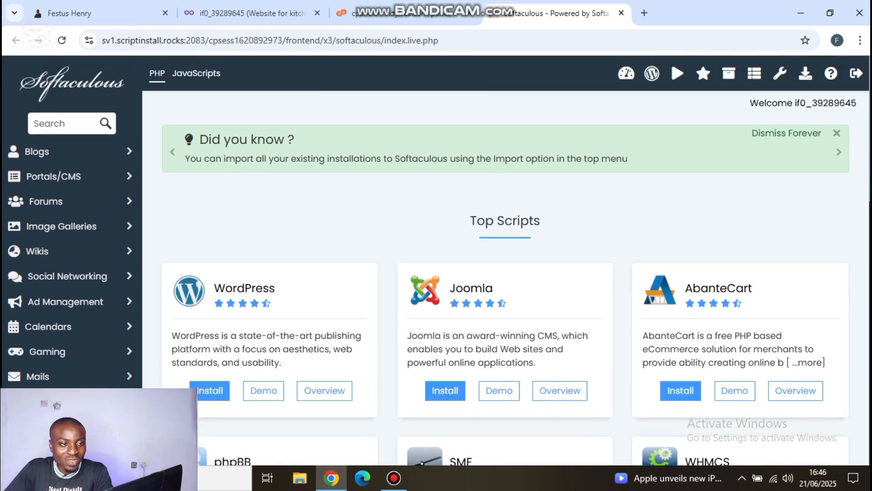
scroll(506, 272, "down", 1)
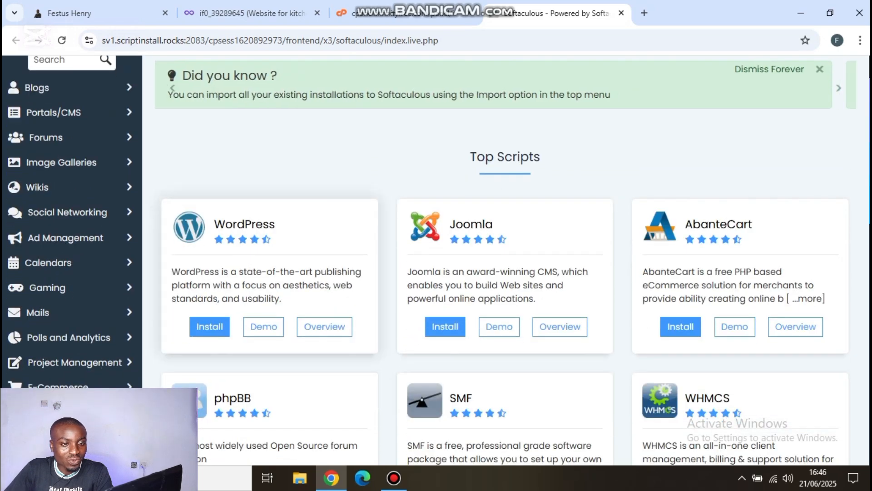
left_click(210, 326)
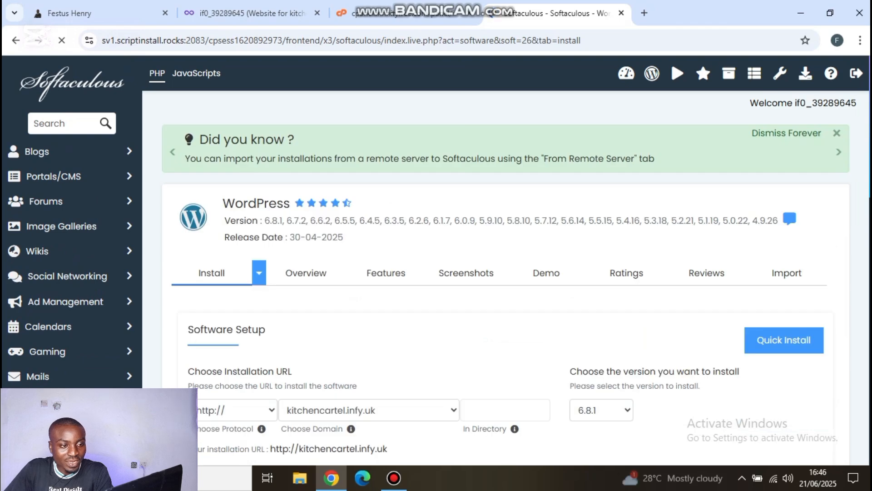
scroll(437, 272, "down", 2)
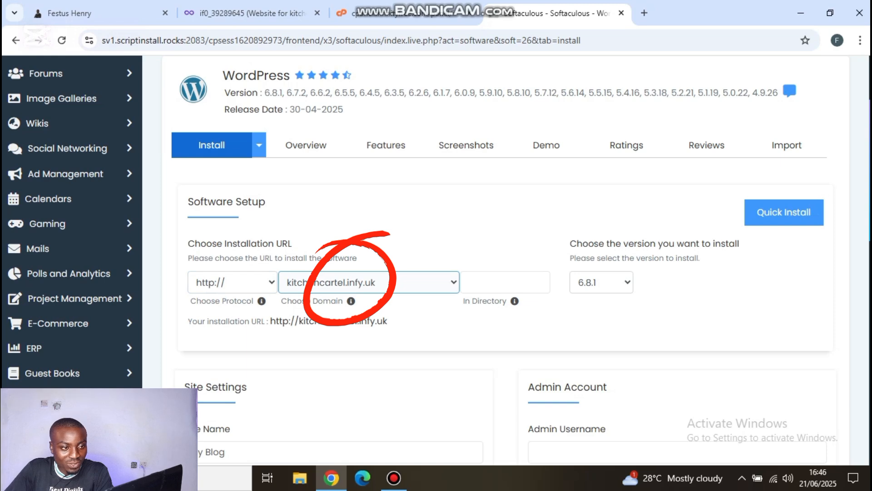
scroll(437, 272, "down", 3)
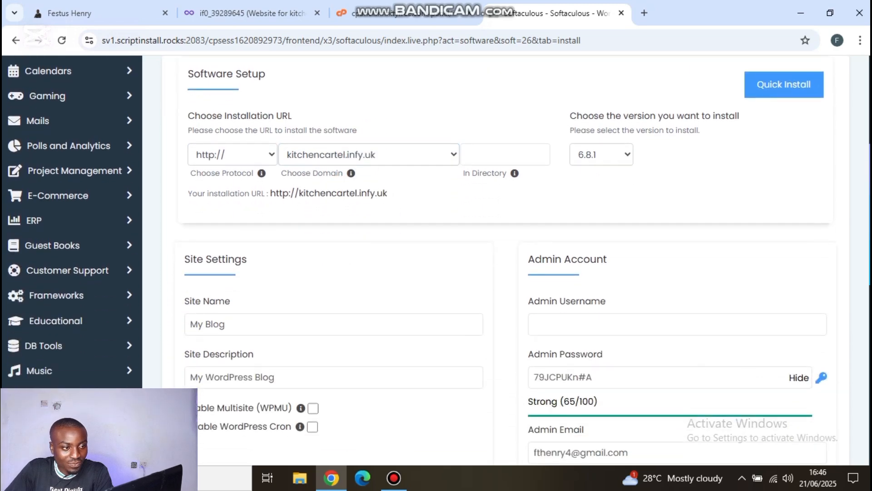
scroll(436, 273, "down", 1)
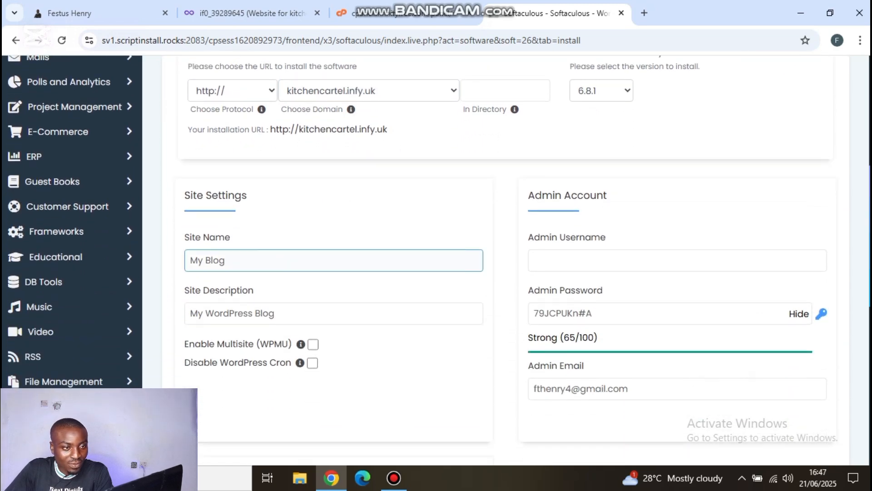
scroll(437, 273, "down", 2)
scroll(436, 273, "up", 2)
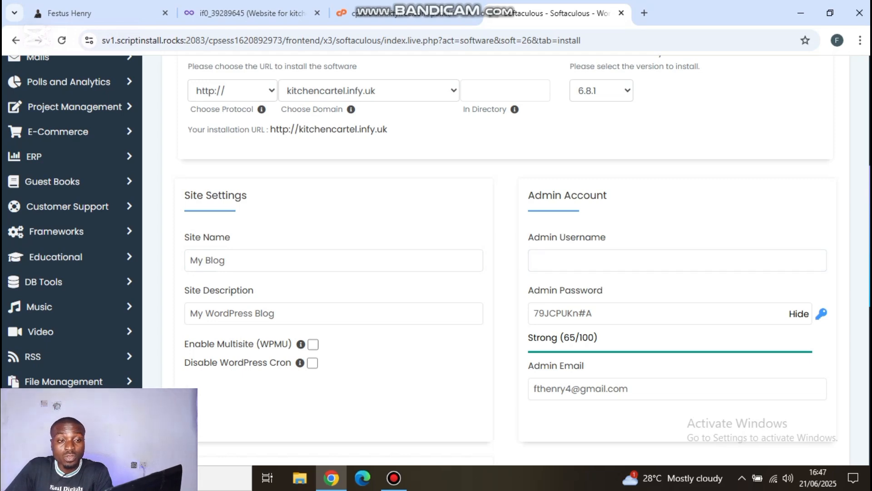
Enter an admin username and replace the suggested admin password with your own.
scroll(506, 259, "down", 2)
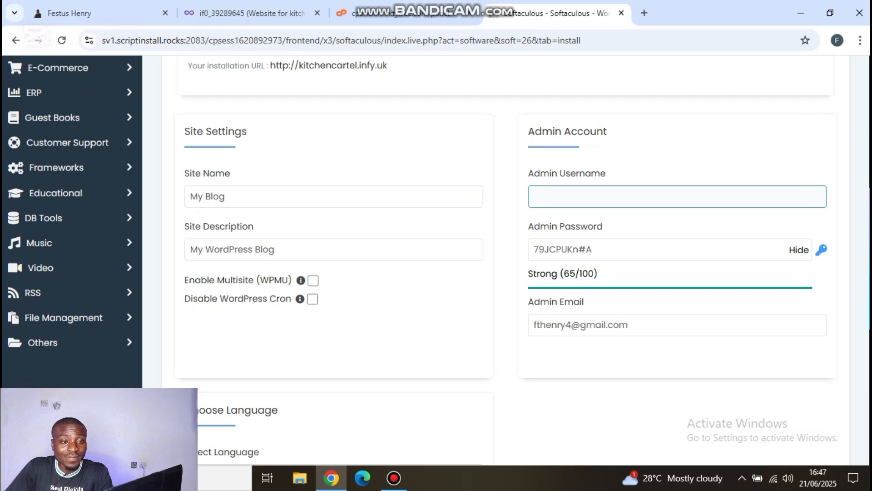
left_click(636, 249)
left_click(636, 196)
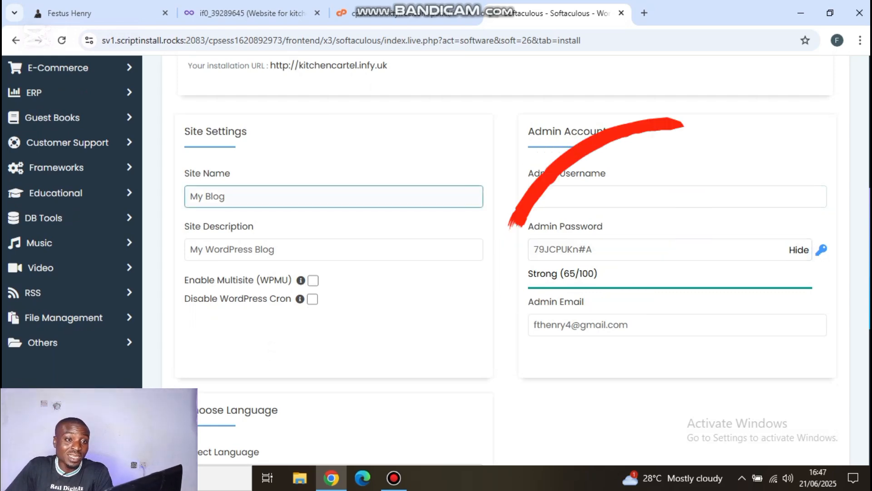
left_click(636, 197)
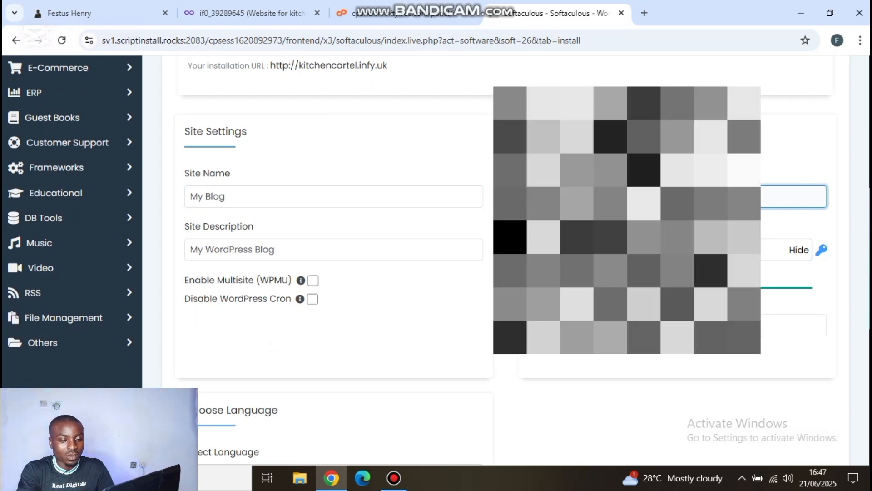
left_click(636, 250)
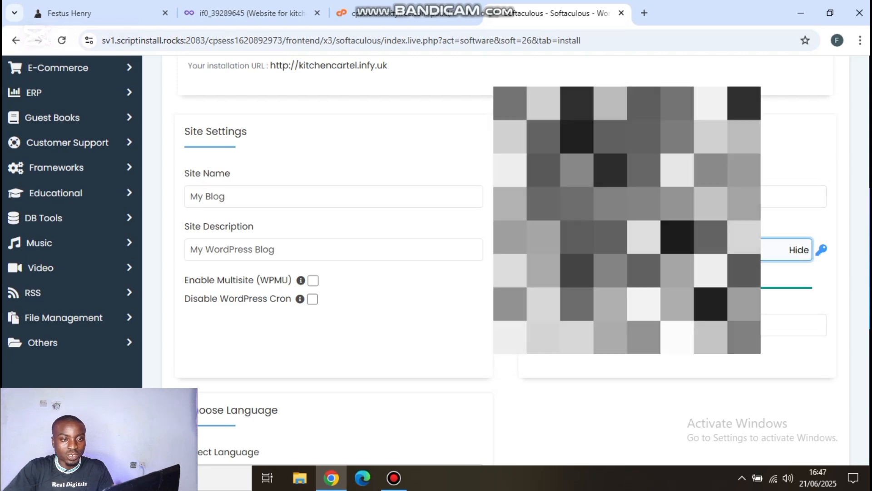
key("BackSpace")
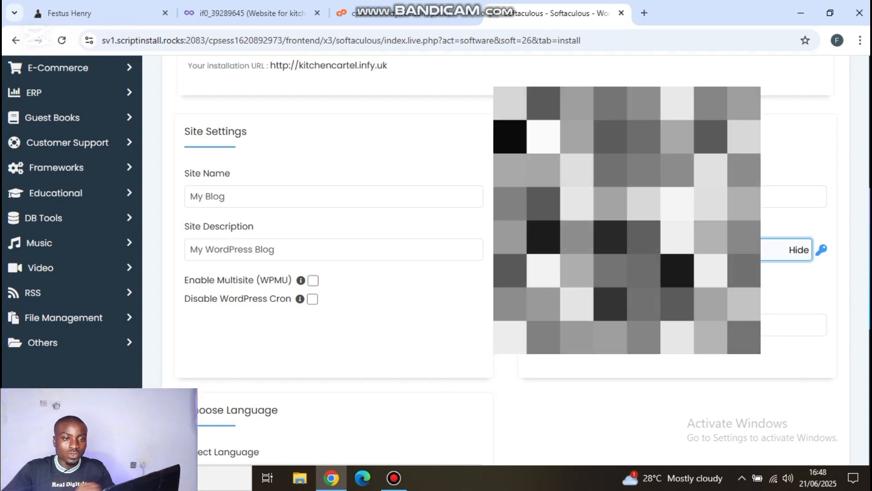
Run the WordPress installation with these settings.
scroll(627, 218, "down", 6)
scroll(628, 221, "down", 3)
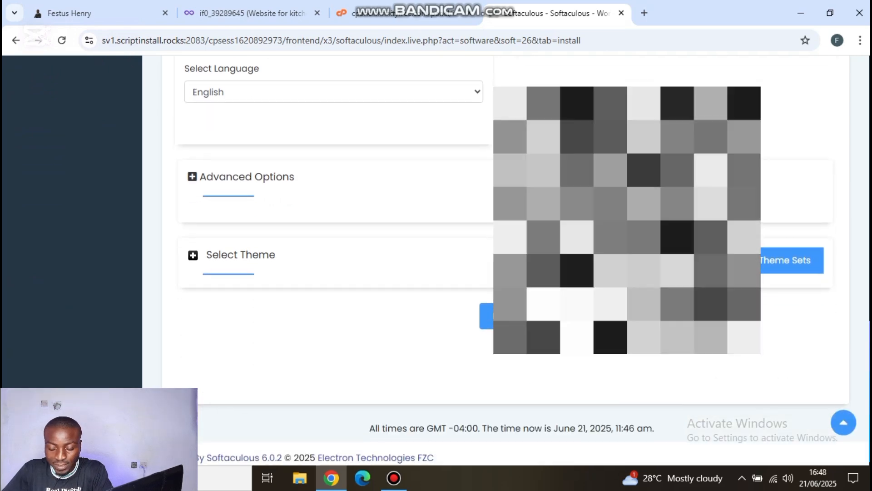
left_click(505, 313)
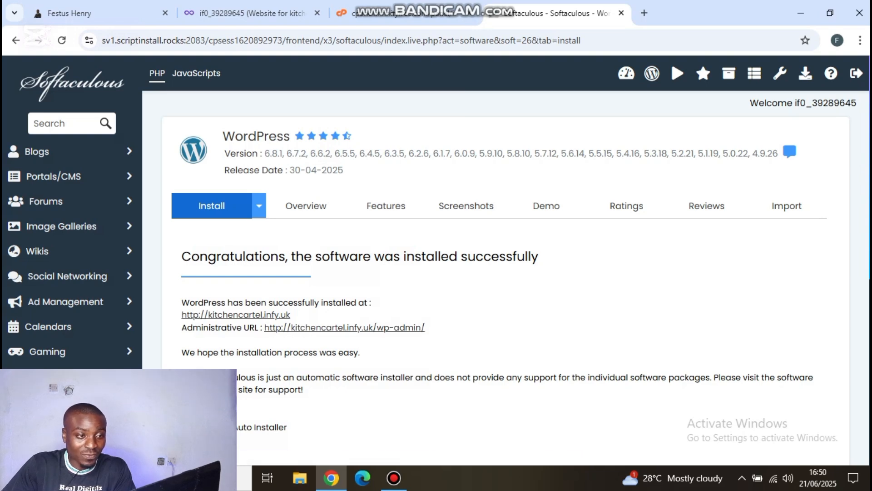
Open the kitchencartel.infy.uk wp-admin dashboard, then visit the live My Blog front page with 'Hello world!'.
left_click(344, 328)
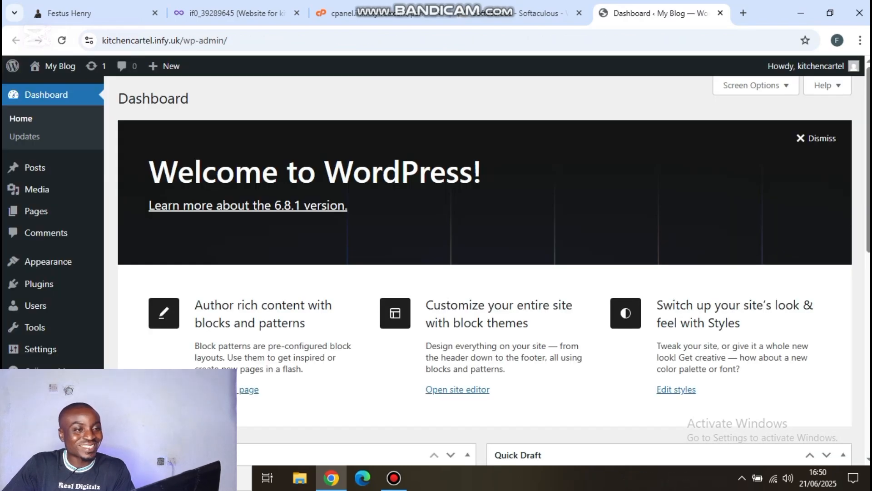
scroll(436, 273, "down", 6)
scroll(436, 273, "up", 6)
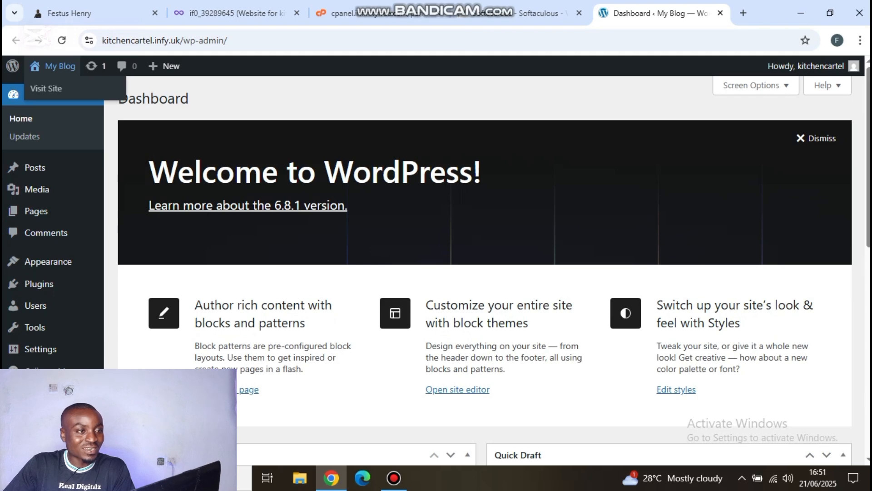
left_click(55, 66)
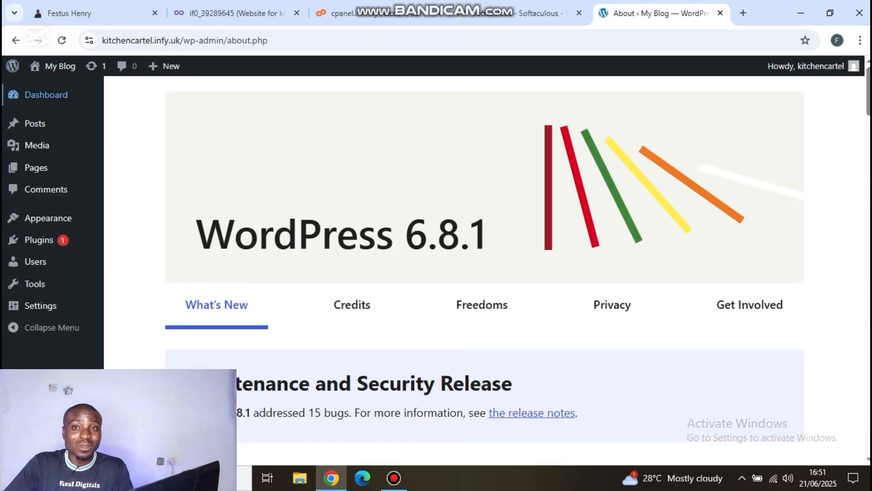
Review the WordPress 6.8.1 What's New maintenance and security release notes on the admin About page.
mouse_move(37, 146)
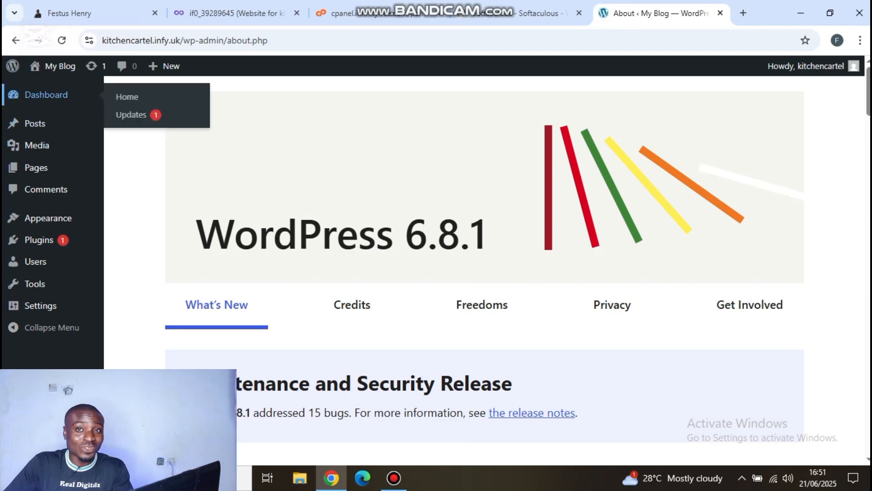
scroll(35, 124, "down", 10)
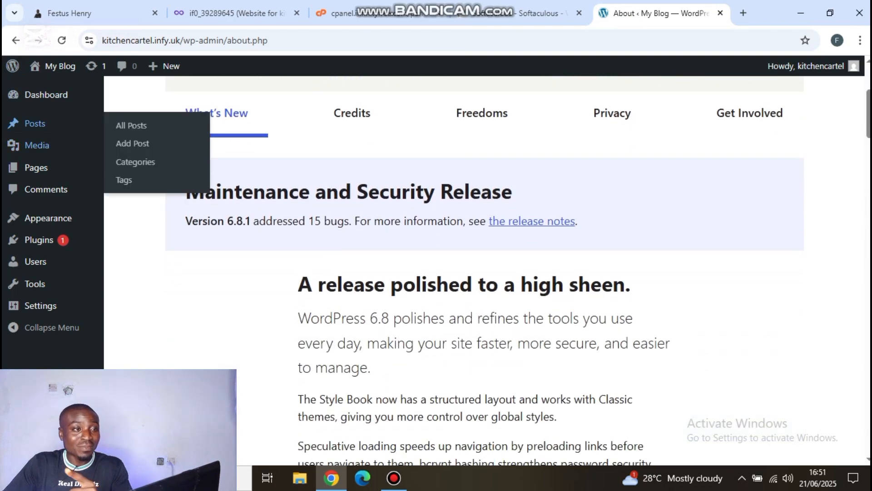
mouse_move(48, 218)
scroll(48, 218, "up", 10)
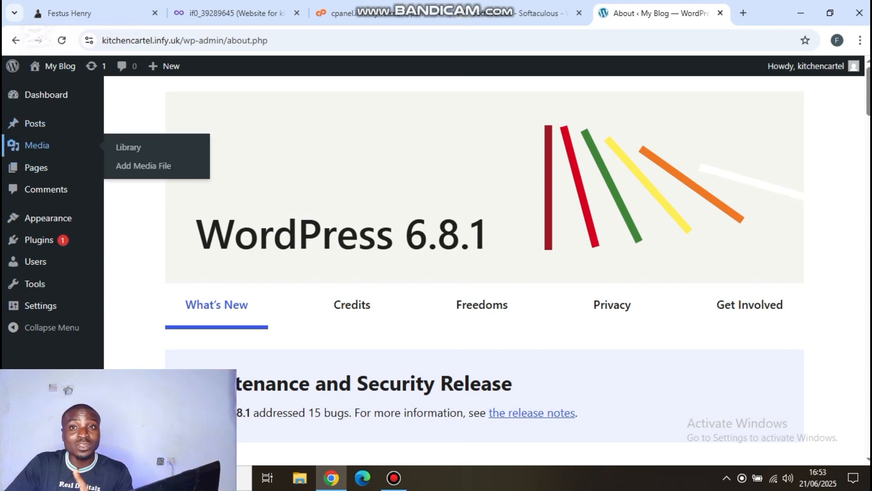
mouse_move(35, 123)
scroll(35, 124, "down", 3)
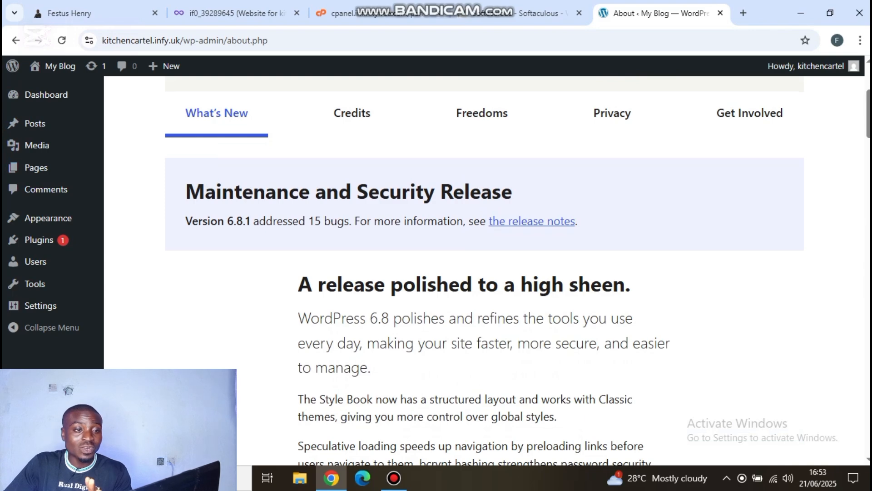
scroll(485, 270, "up", 3)
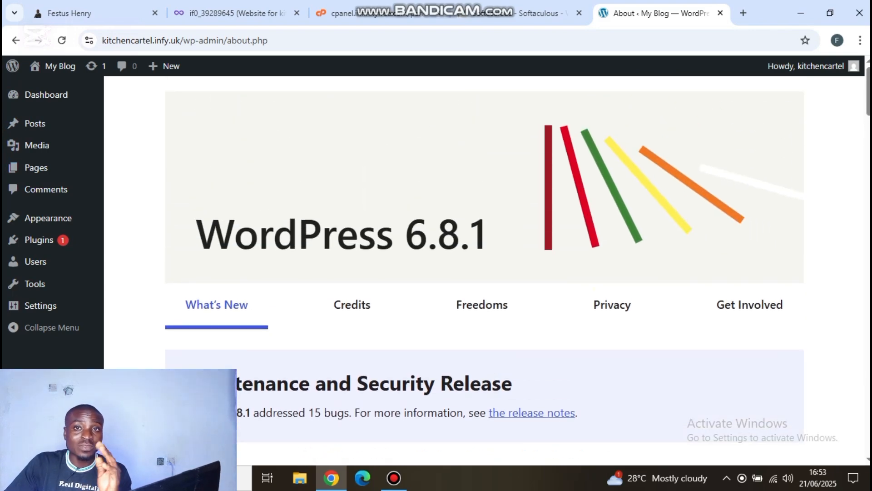